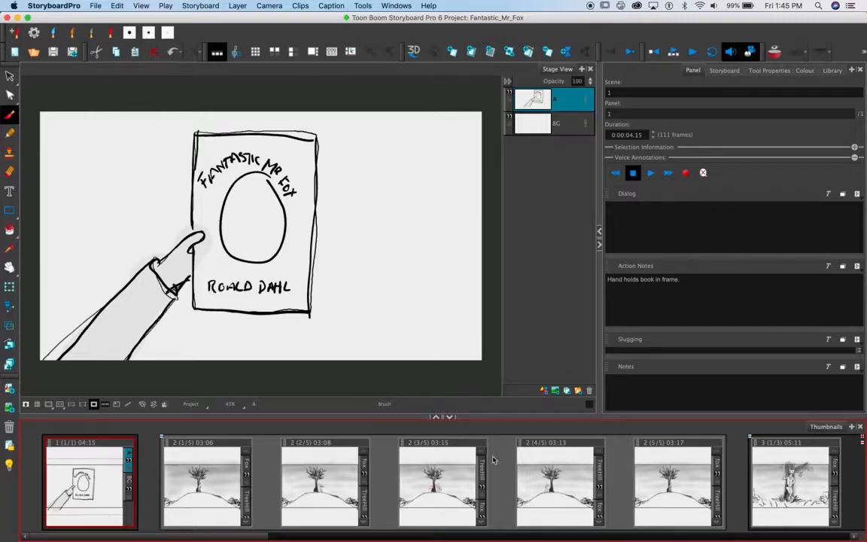
Split scene 2 at its fourth panel into a new scene named 2_A, and undo the split
click(539, 467)
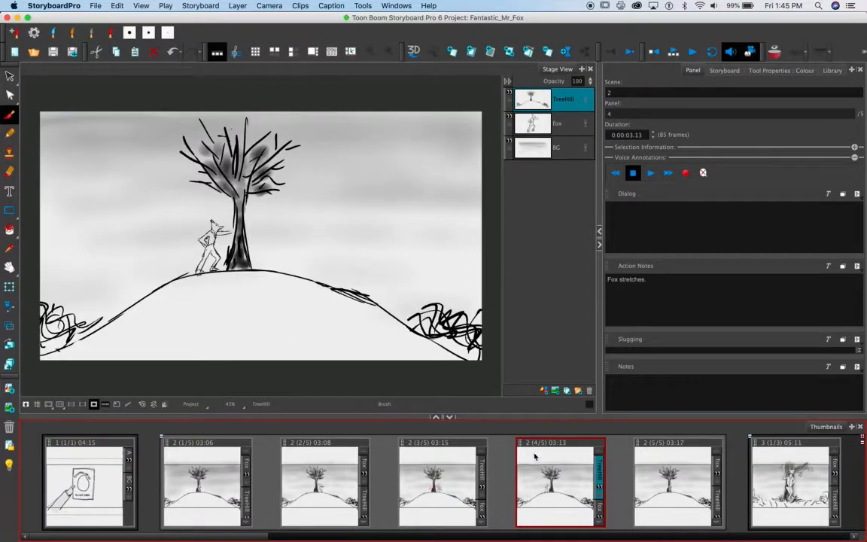
right_click(535, 456)
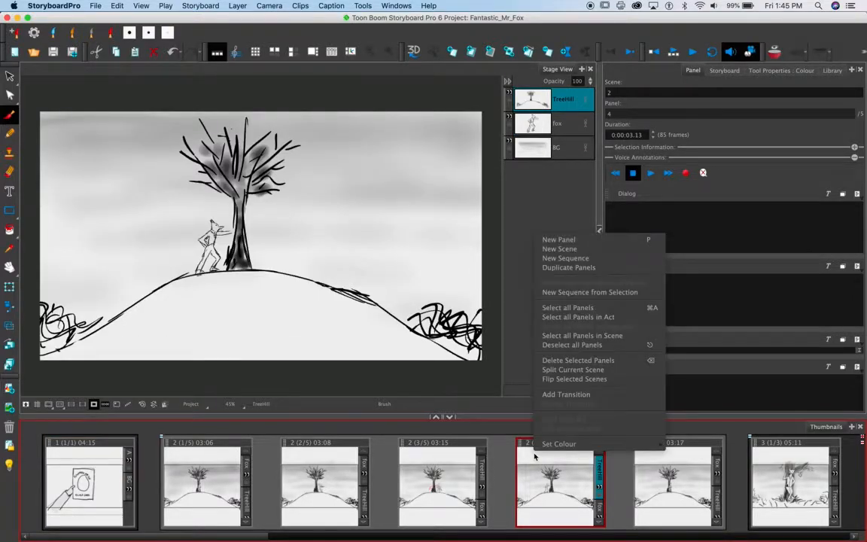
click(554, 371)
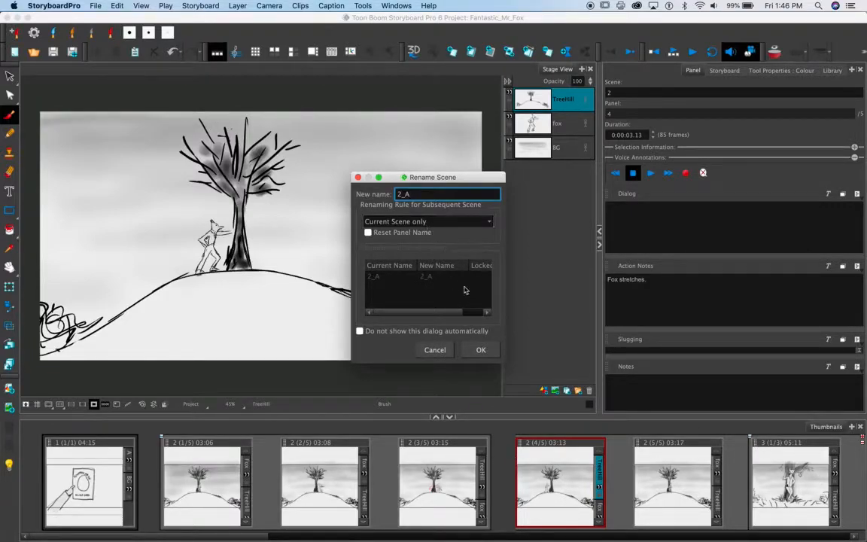
click(479, 350)
click(254, 458)
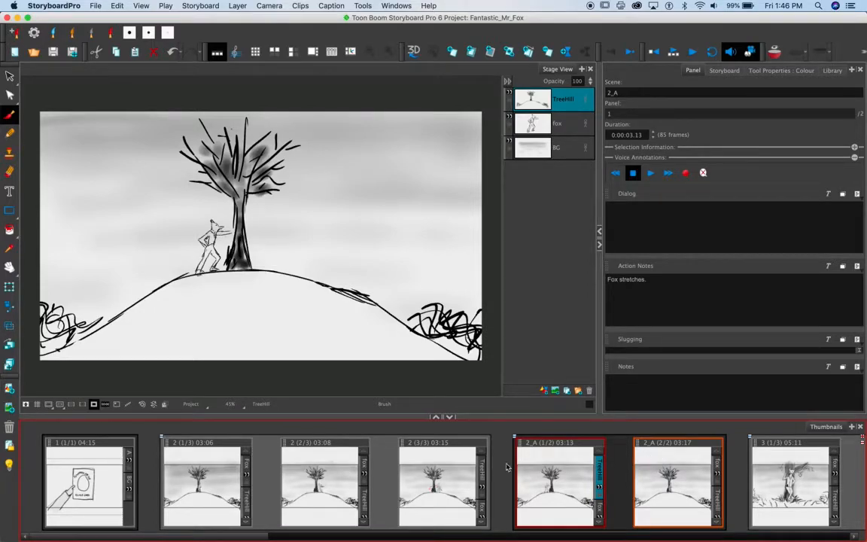
key(super+z)
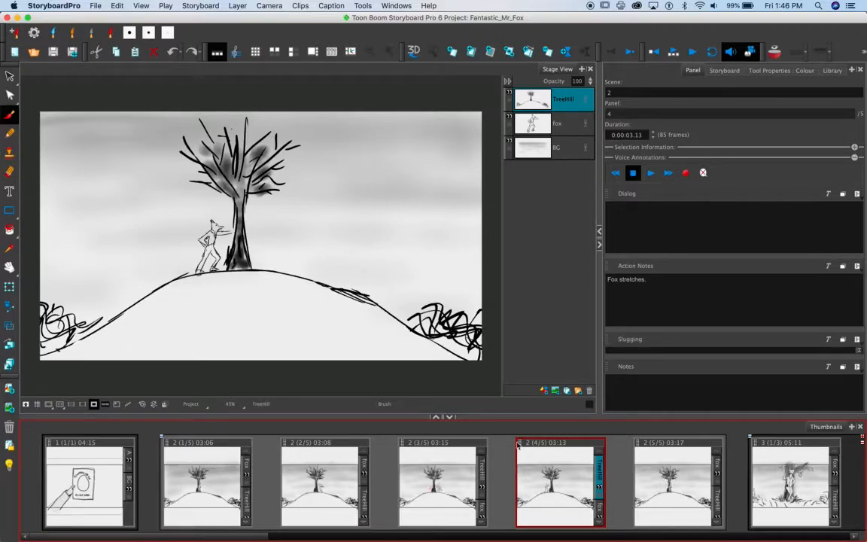
Make one new scene from all the scene 2 panels and the first scene 3 panel, and undo it
click(213, 467)
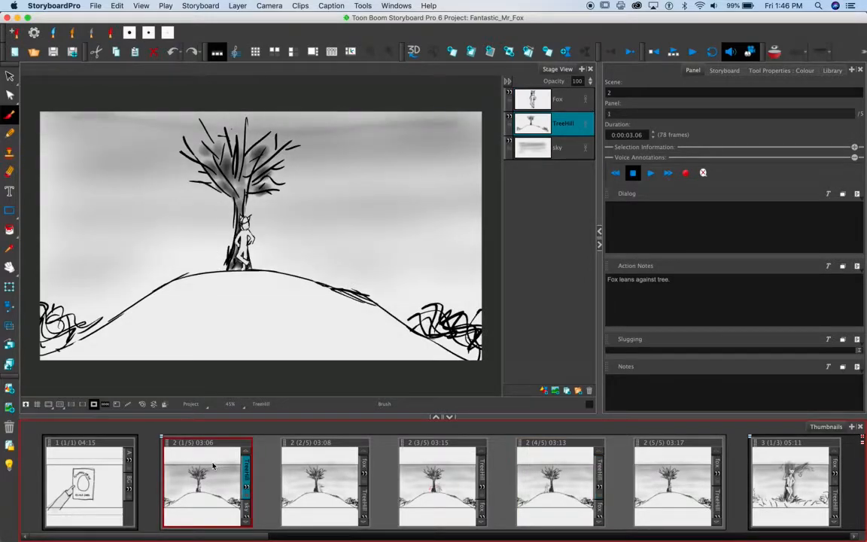
click(781, 471)
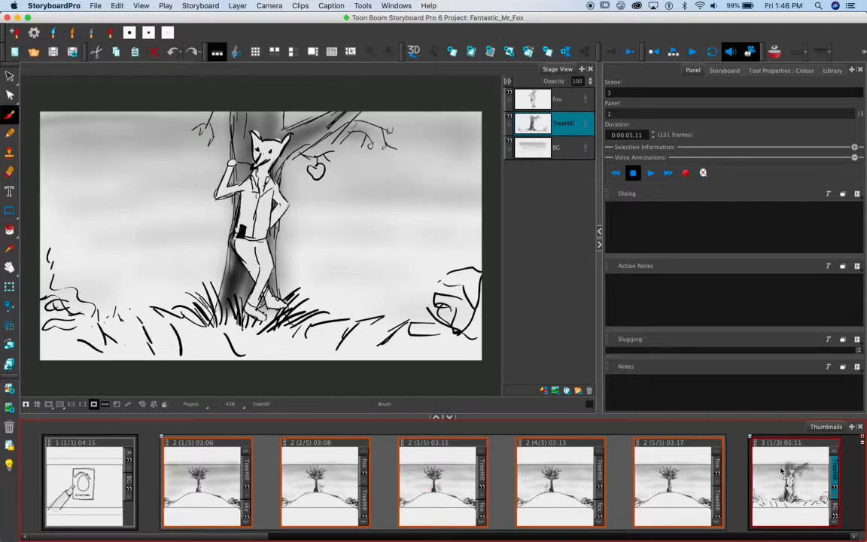
right_click(781, 471)
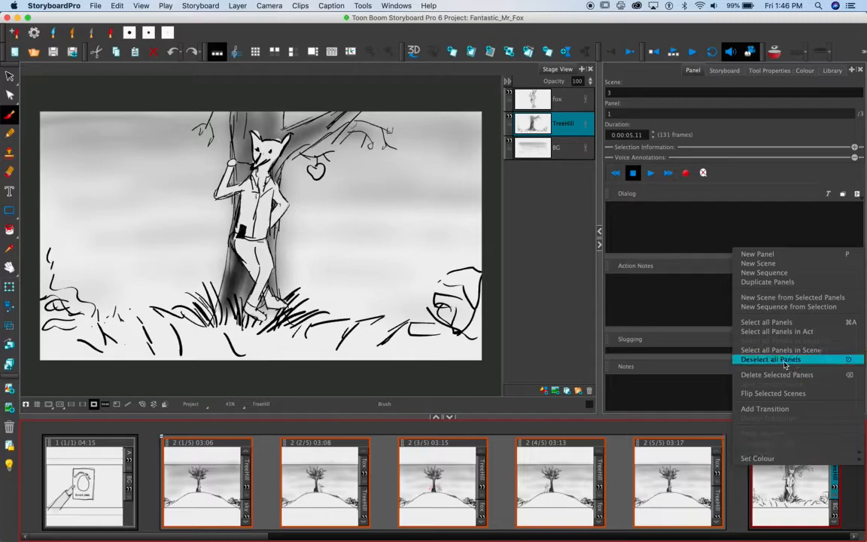
click(790, 301)
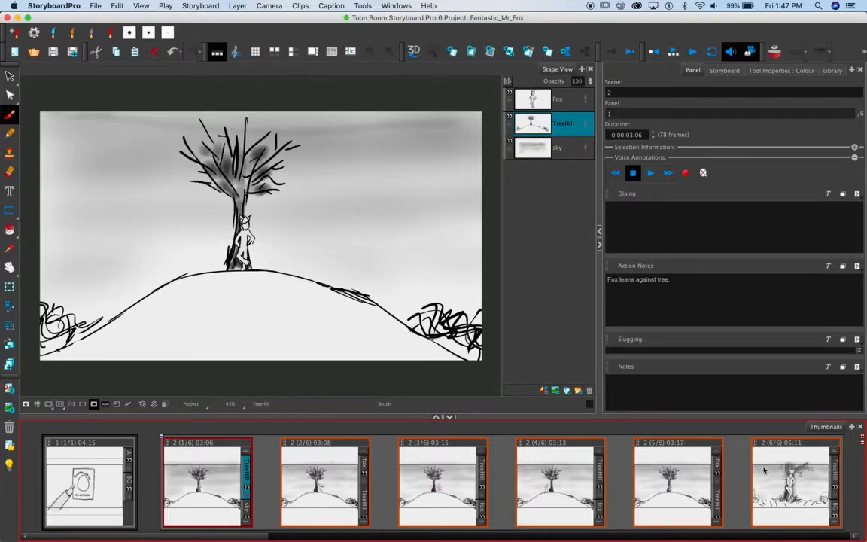
key(super+z)
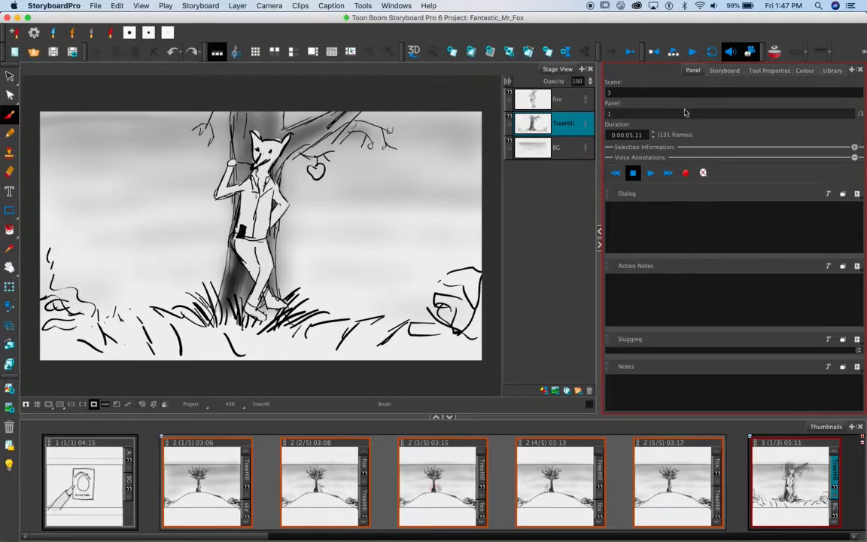
click(853, 70)
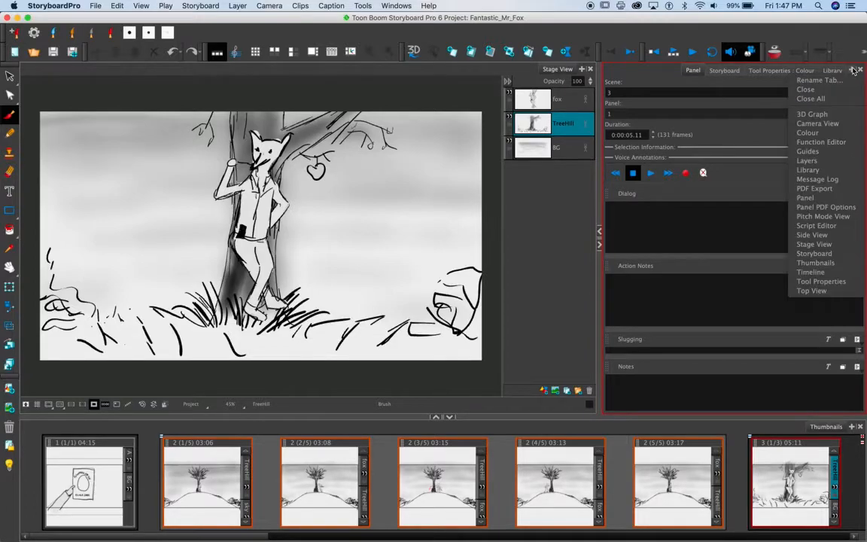
click(826, 208)
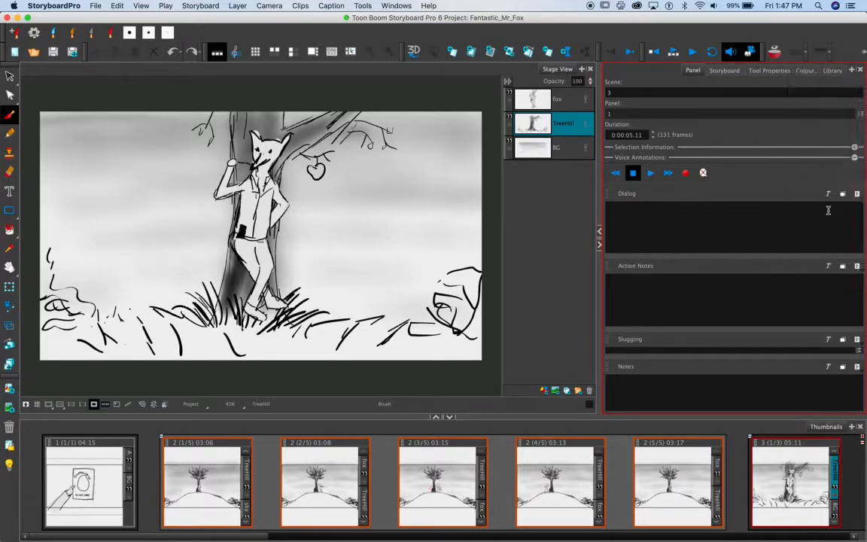
click(853, 70)
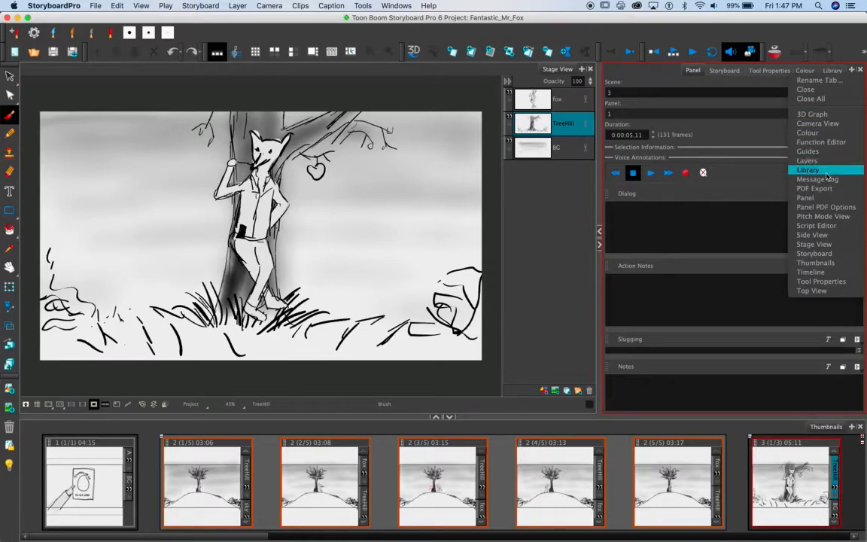
click(854, 71)
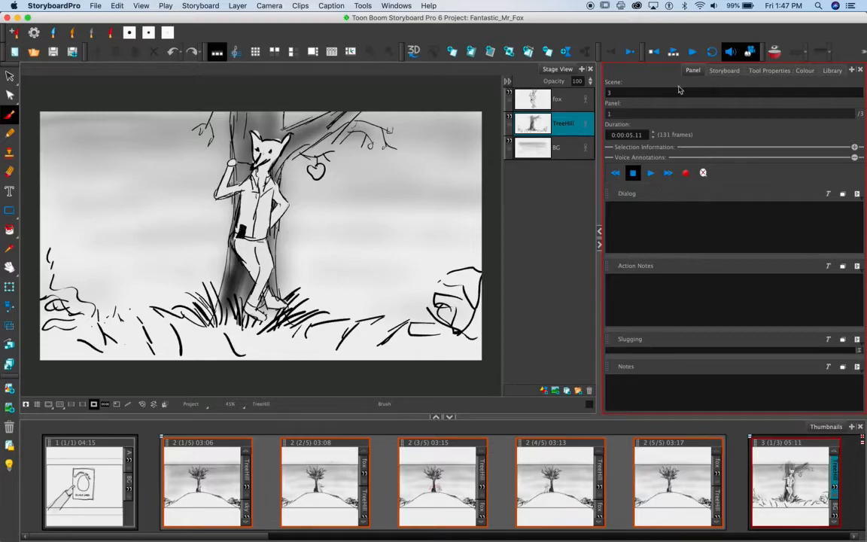
Go through the panels of scene 2 to review their drawings and action notes
click(335, 468)
click(334, 468)
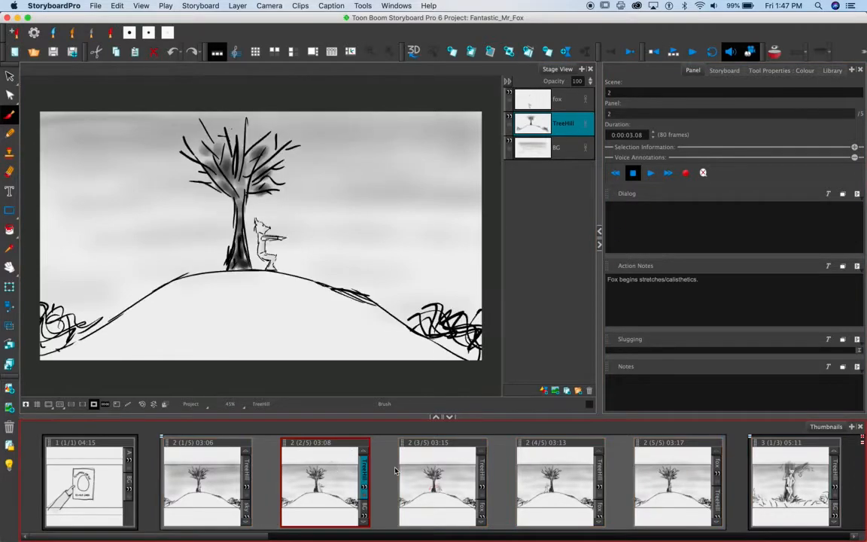
click(443, 468)
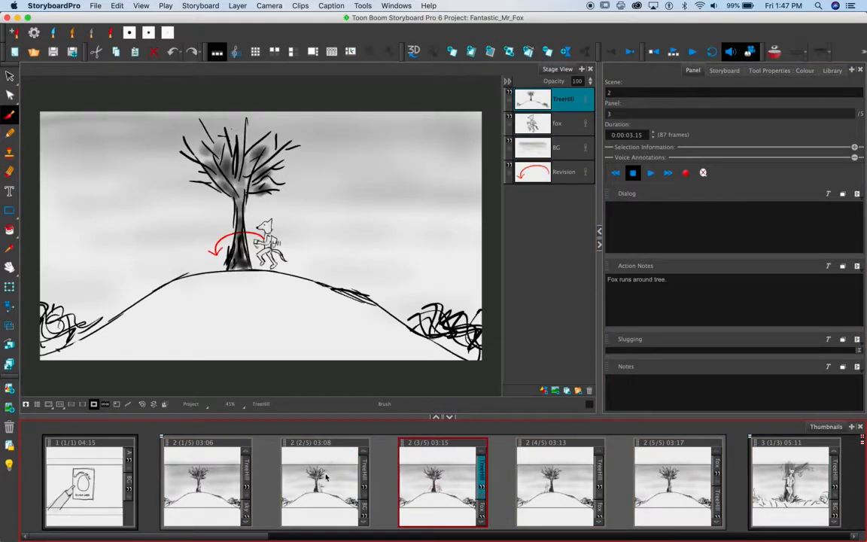
click(535, 466)
click(660, 468)
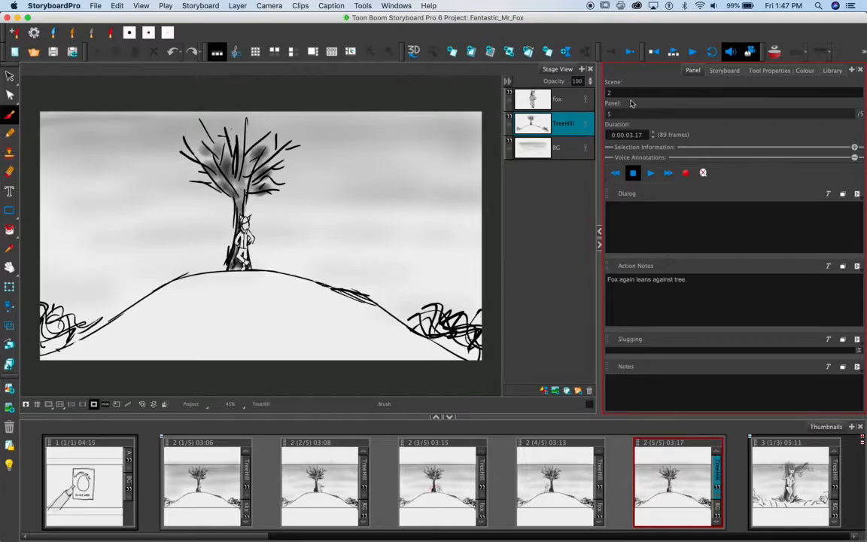
click(331, 482)
Add the dialog "What did the doctor say?" to the first panel of scene 2
click(213, 484)
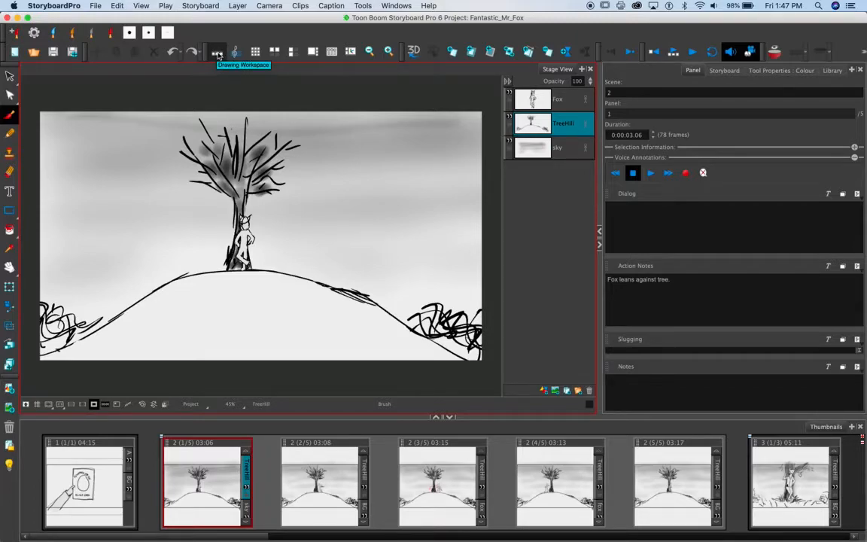
click(394, 6)
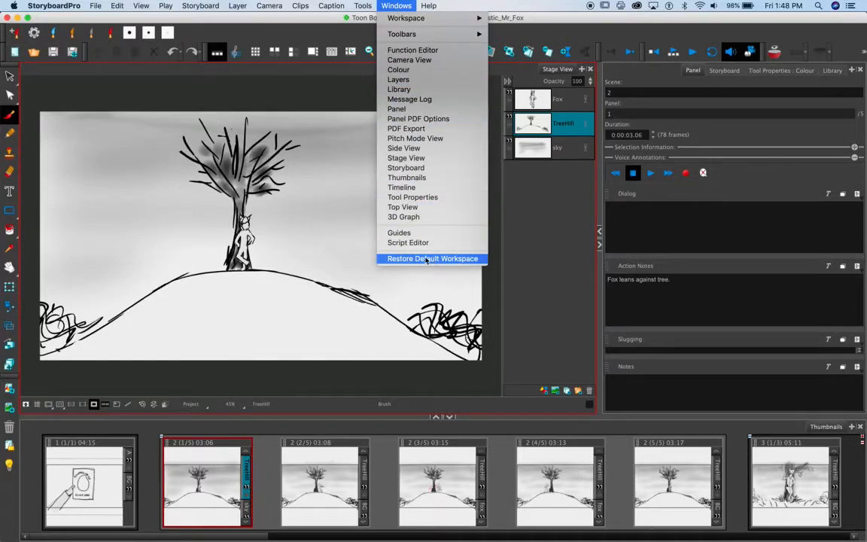
click(550, 267)
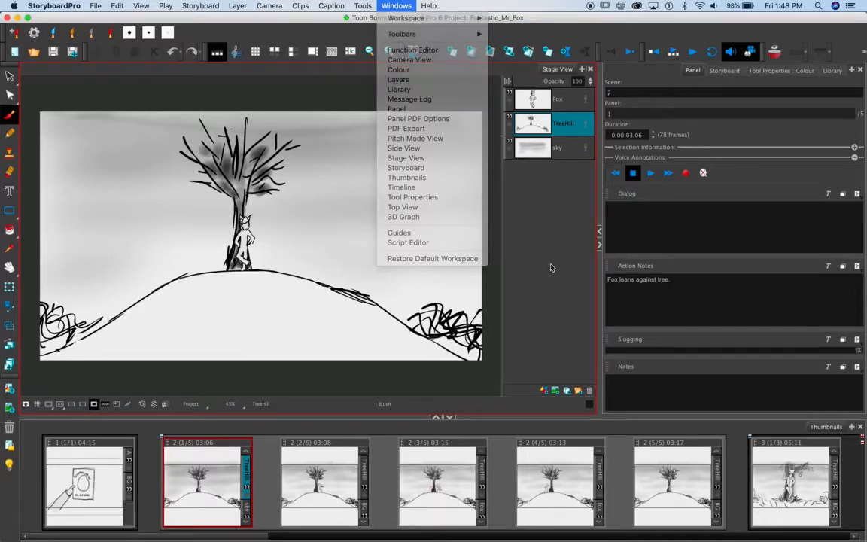
click(631, 213)
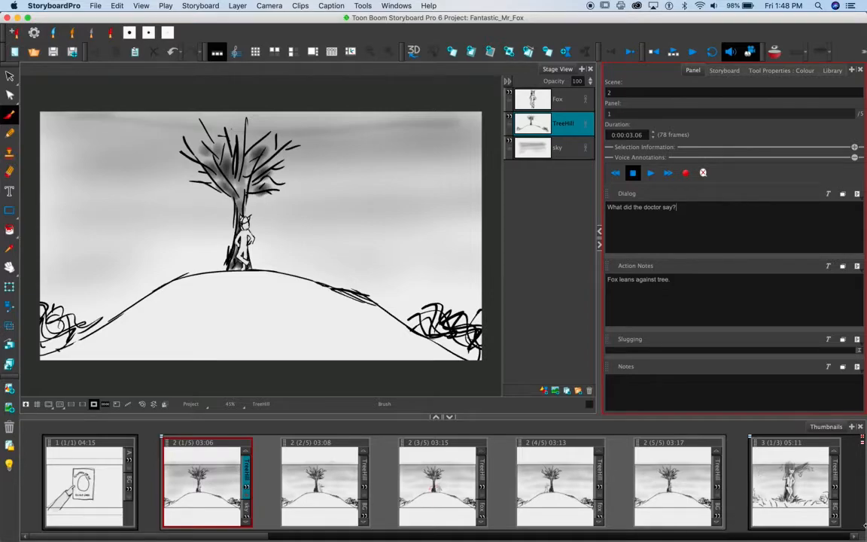
Select the scene 8 panel further along the storyboard and examine its dialog and action notes
drag(855, 536, 855, 535)
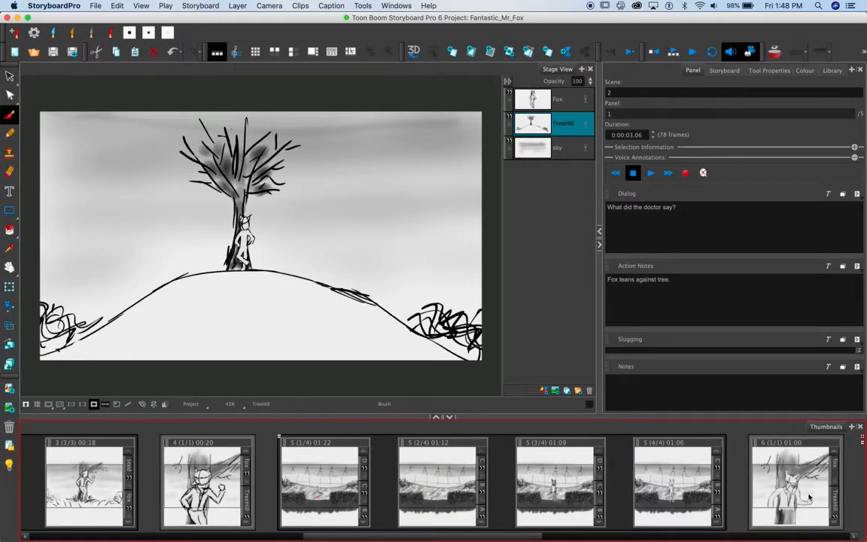
click(853, 535)
click(853, 535)
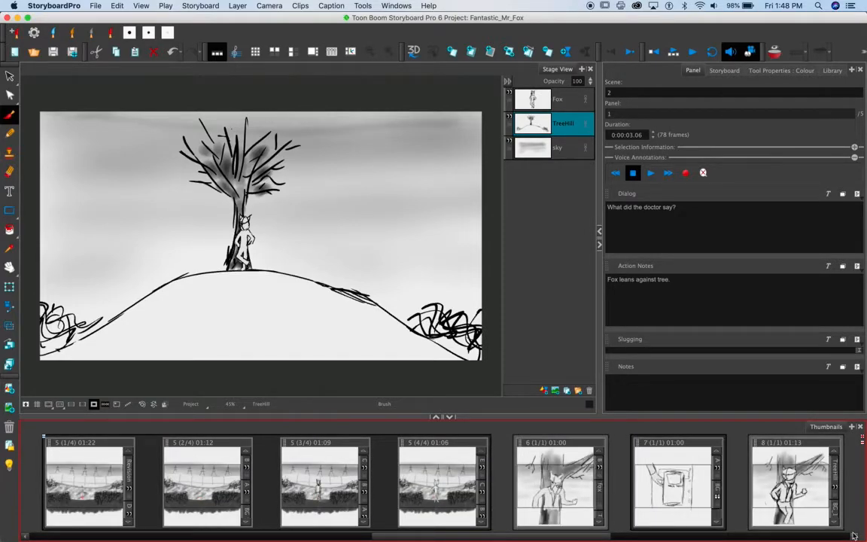
click(803, 494)
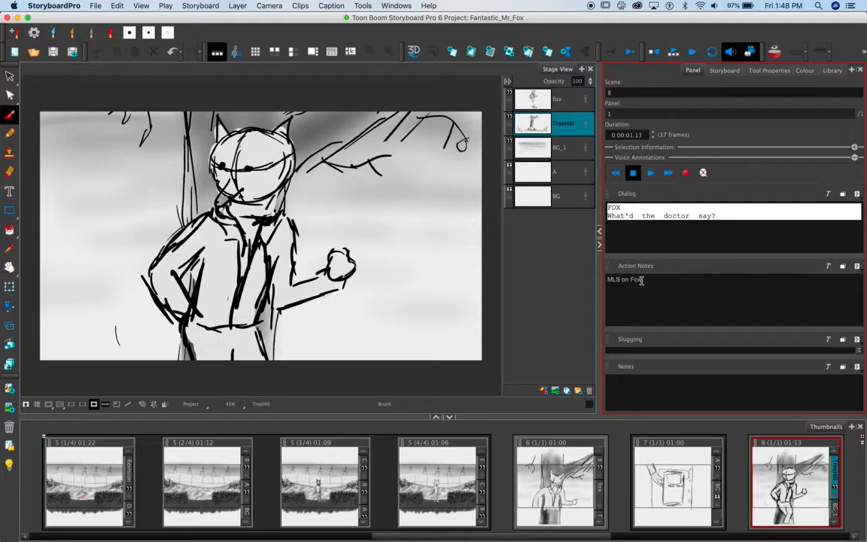
click(567, 305)
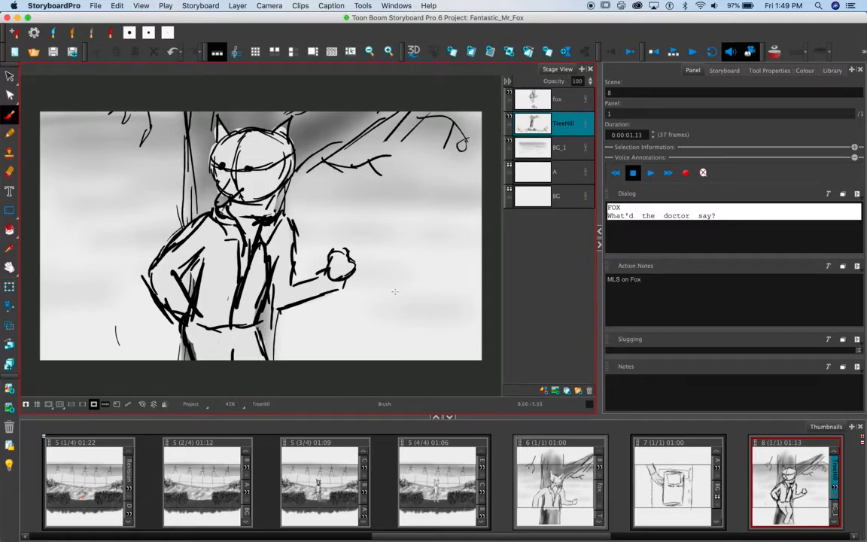
click(613, 294)
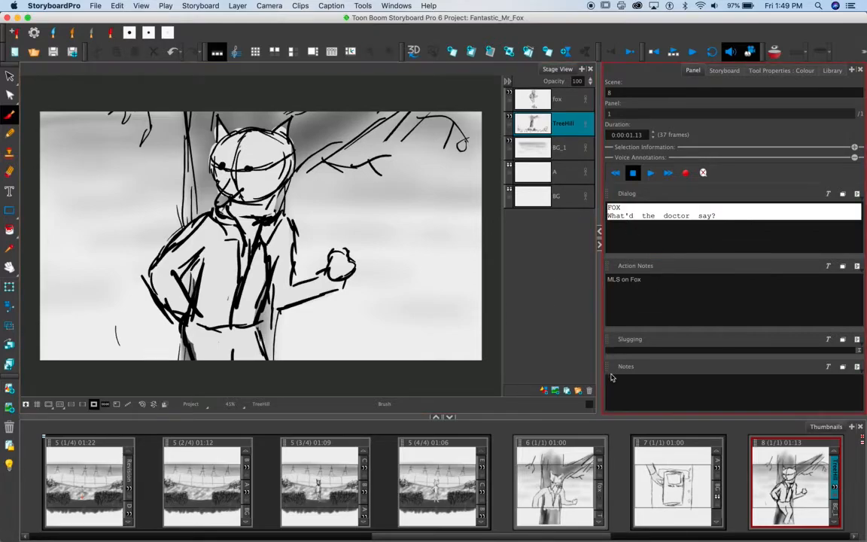
click(504, 208)
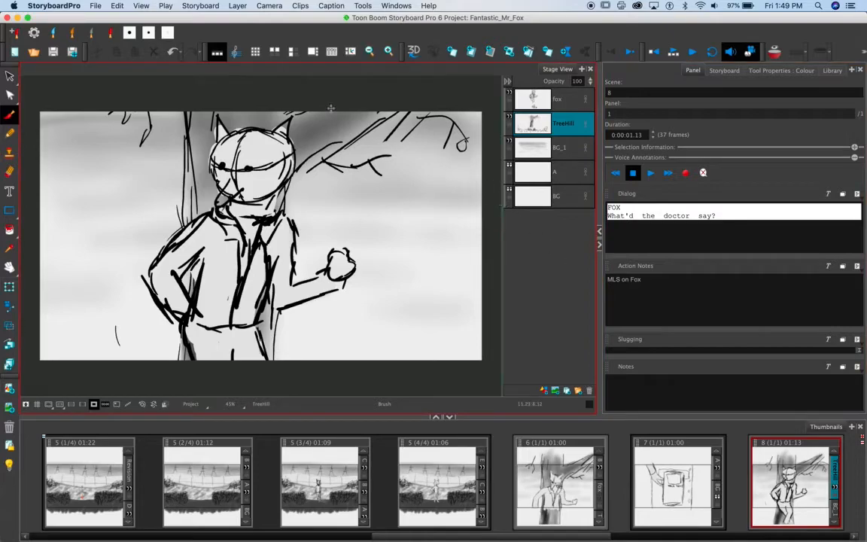
Open the PDF export settings to examine the destination path, page layouts and export range, and close them without exporting
click(95, 6)
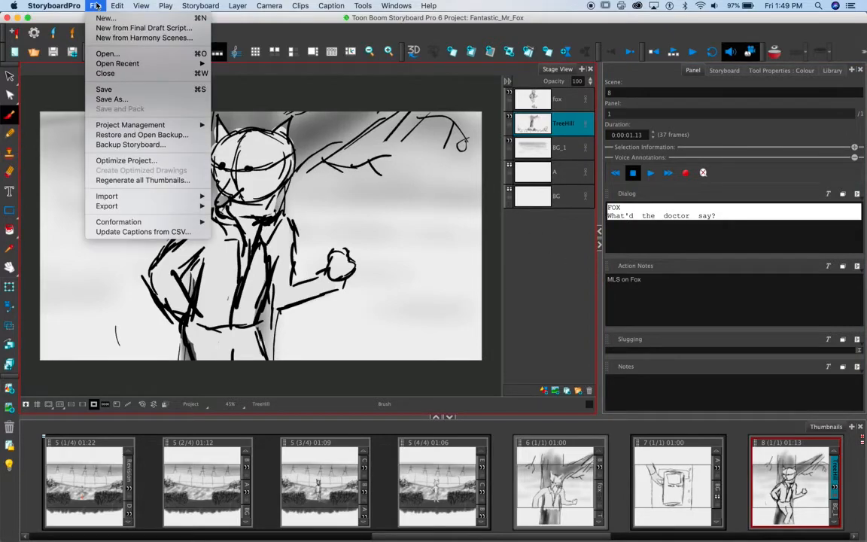
mouse_move(158, 208)
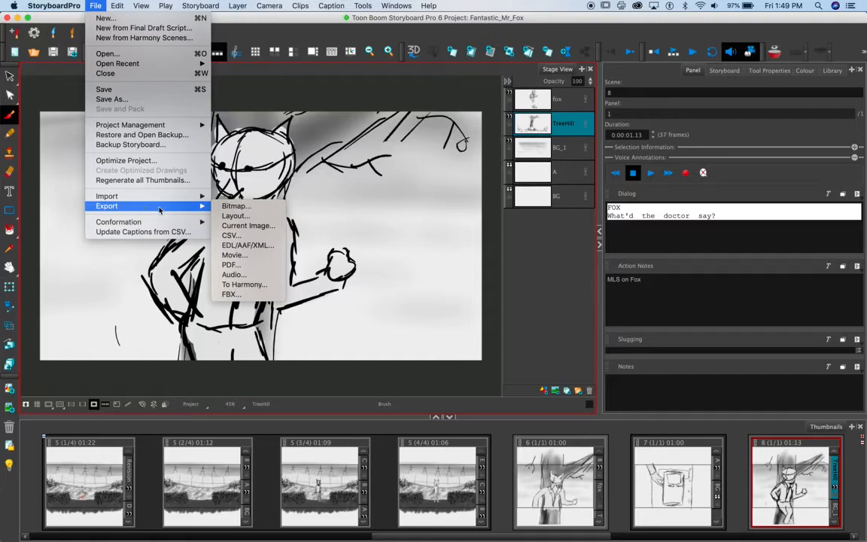
click(236, 267)
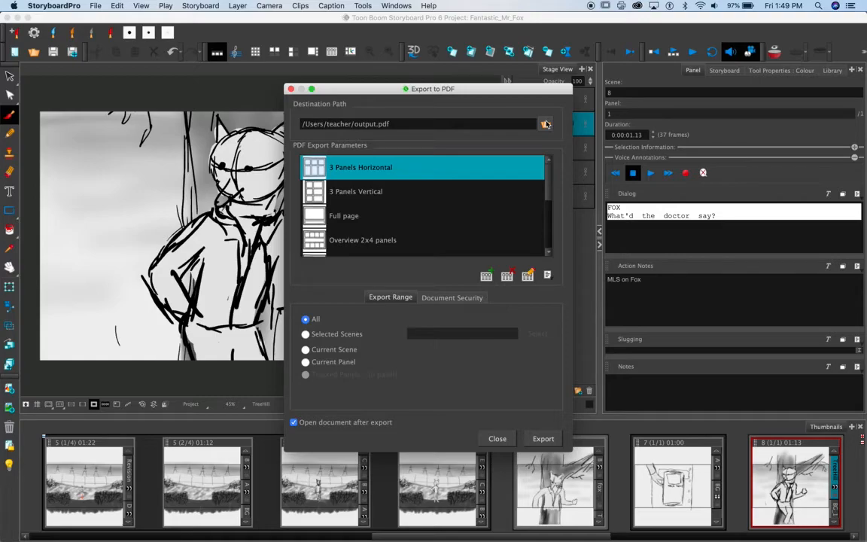
click(367, 124)
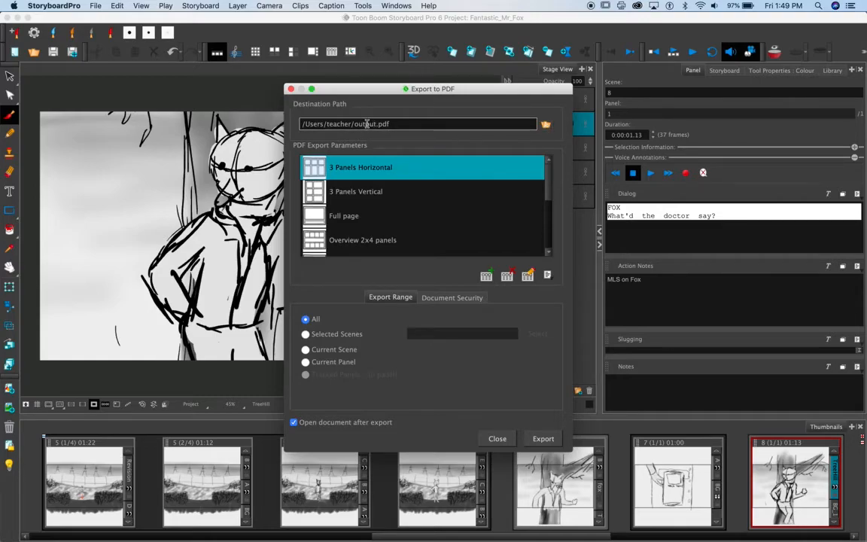
double_click(367, 124)
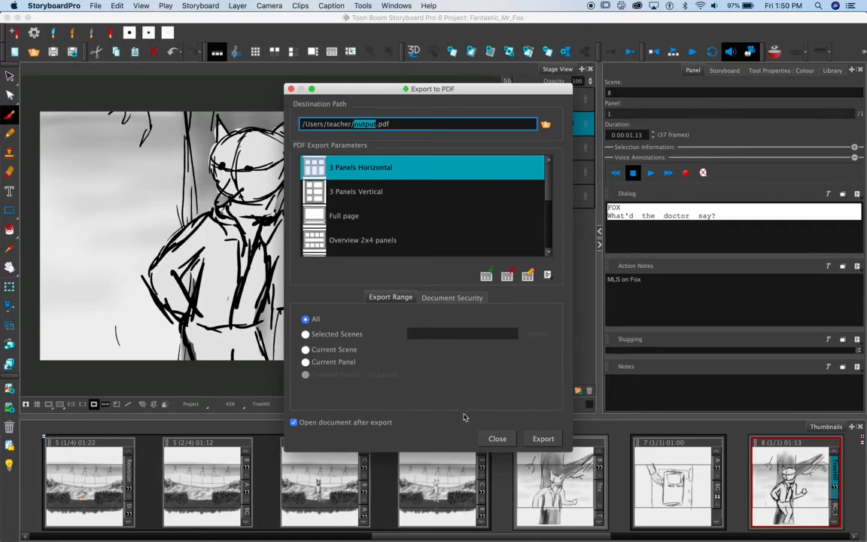
click(495, 437)
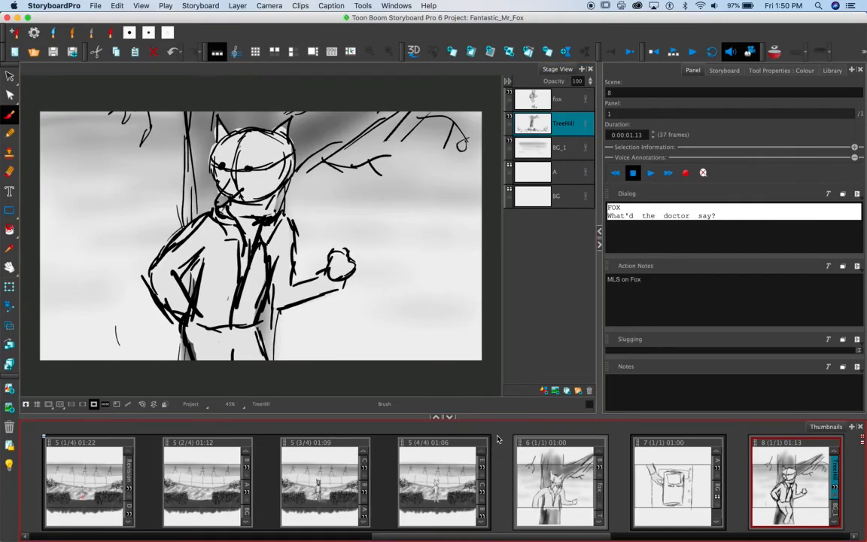